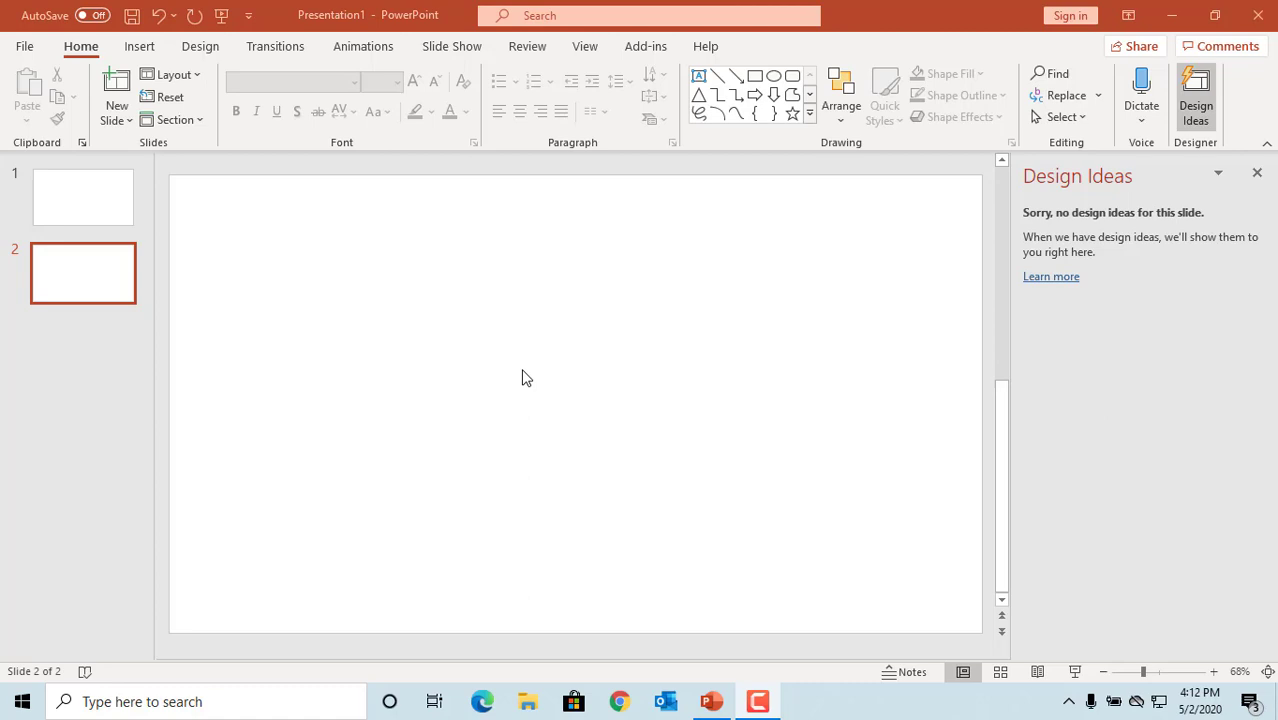
Step: Bring up the empty slide's grid and guides options, then dismiss them unchanged
click(522, 378)
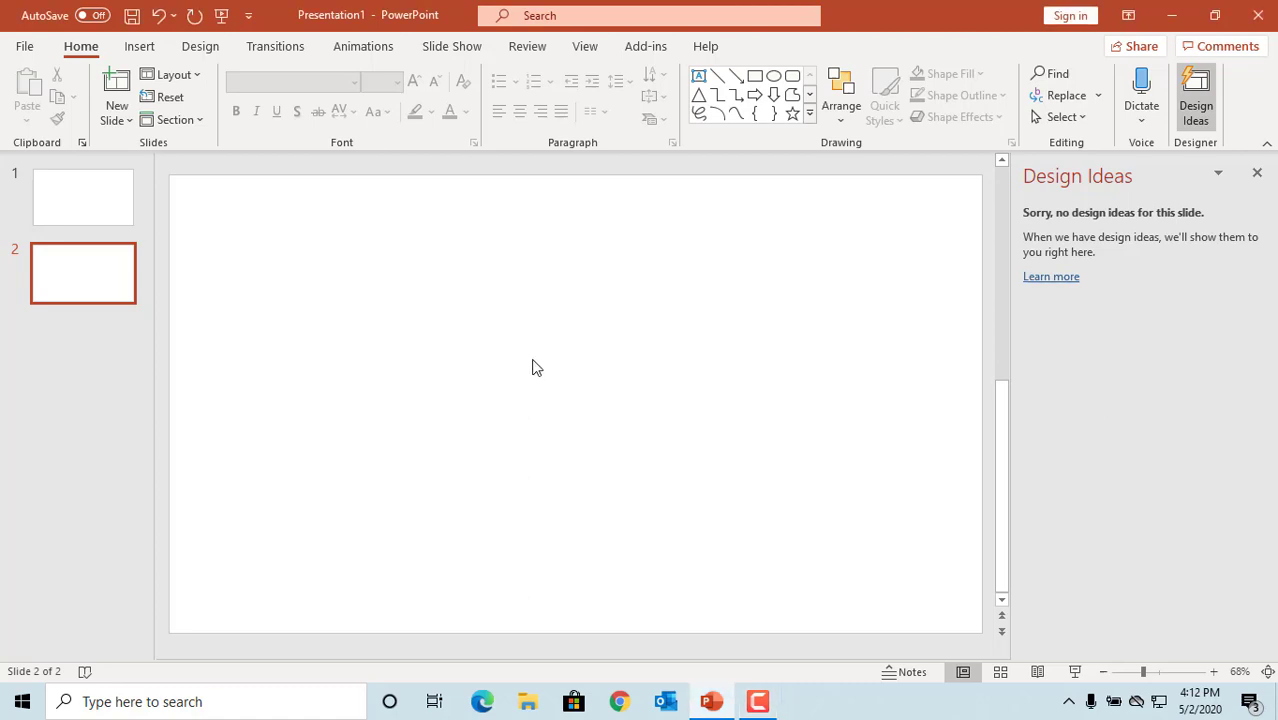
right_click(533, 367)
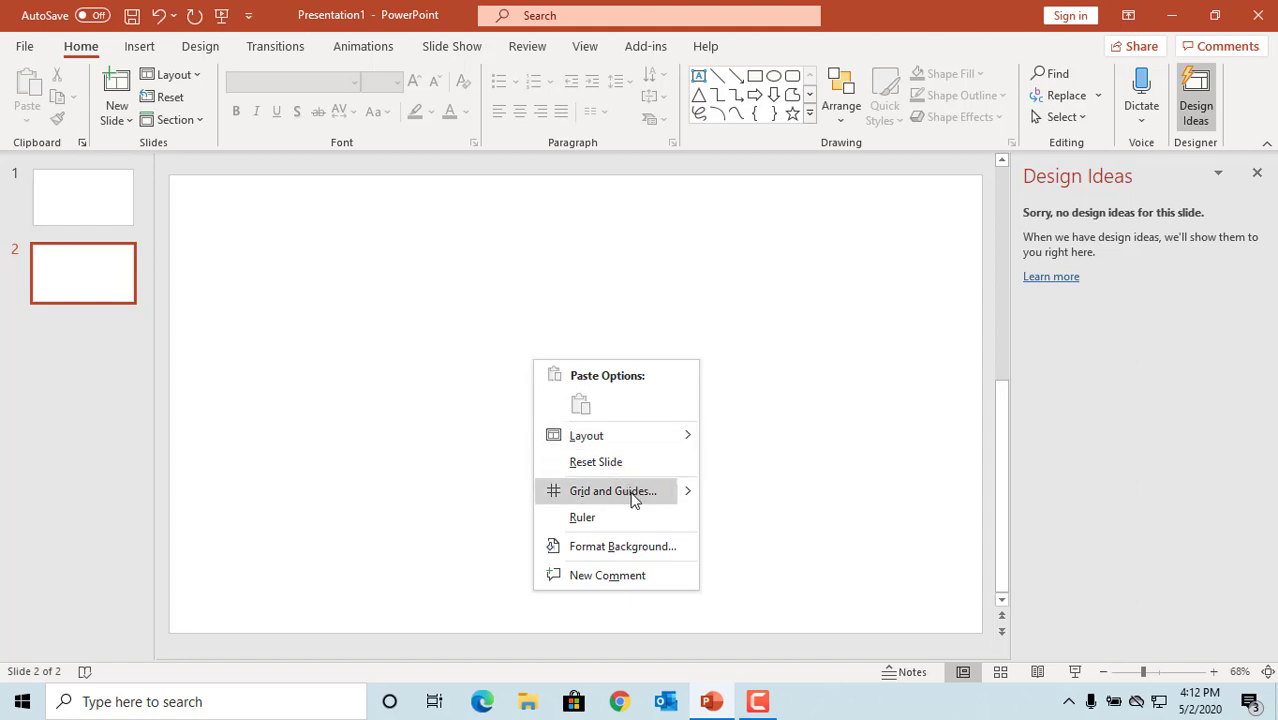
mouse_move(694, 502)
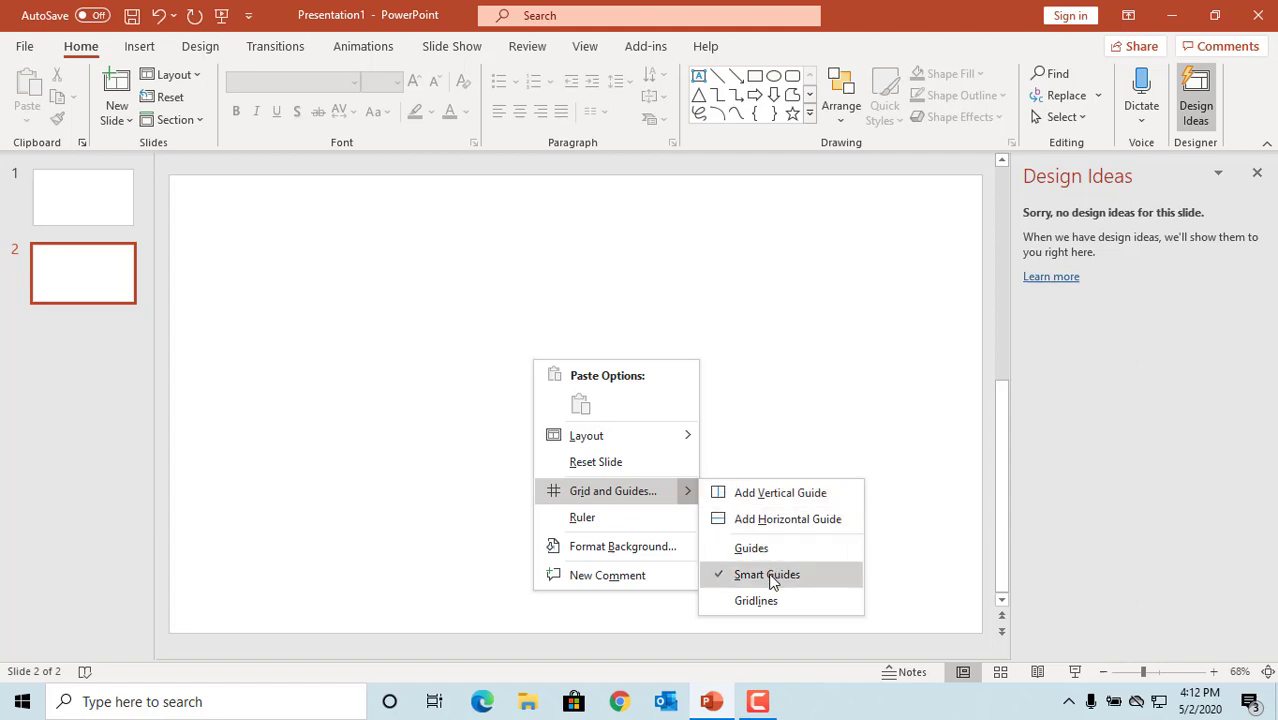
click(759, 408)
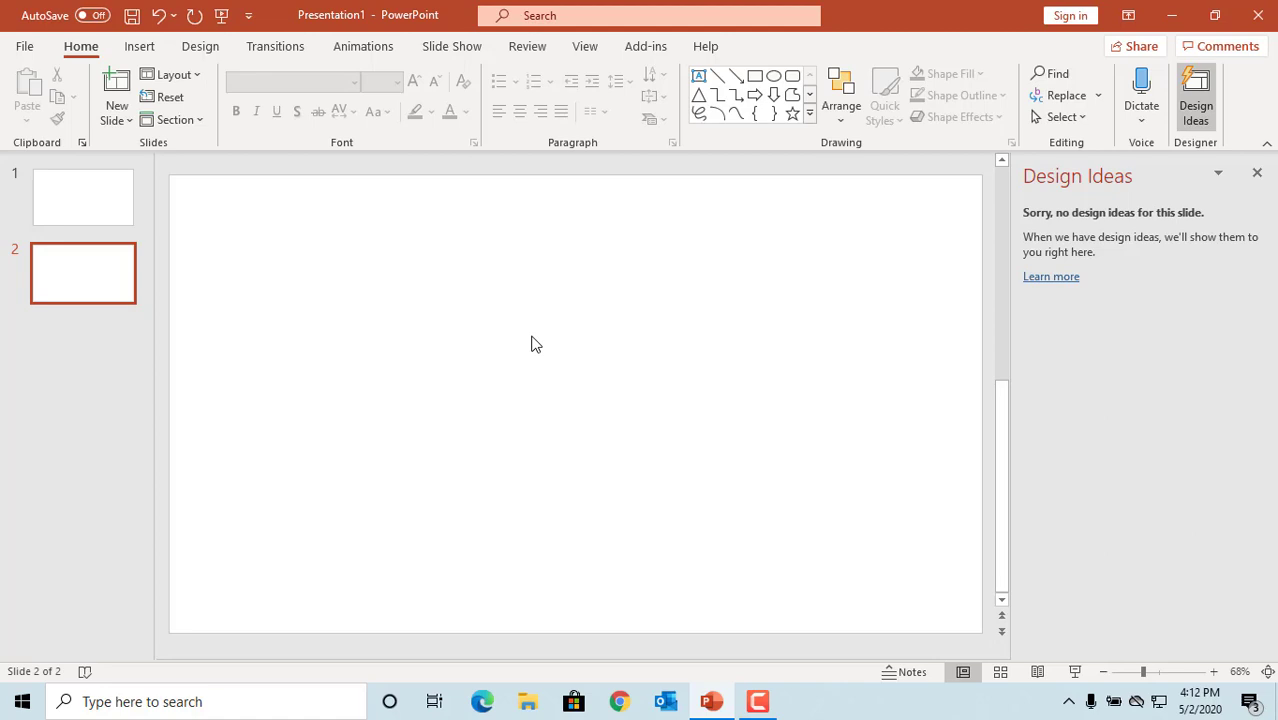
Step: Insert a blue triangle, a circle, a rounded square and a five-point star across the slide
click(699, 103)
click(277, 271)
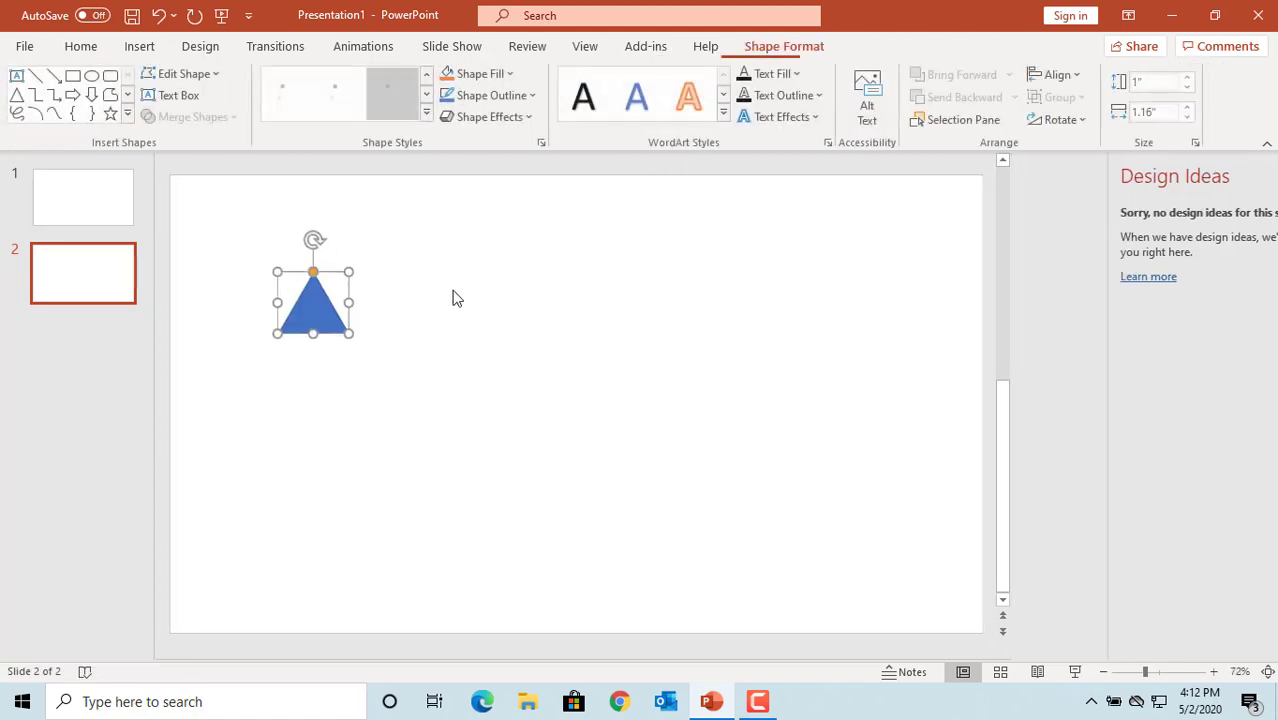
click(94, 78)
click(622, 346)
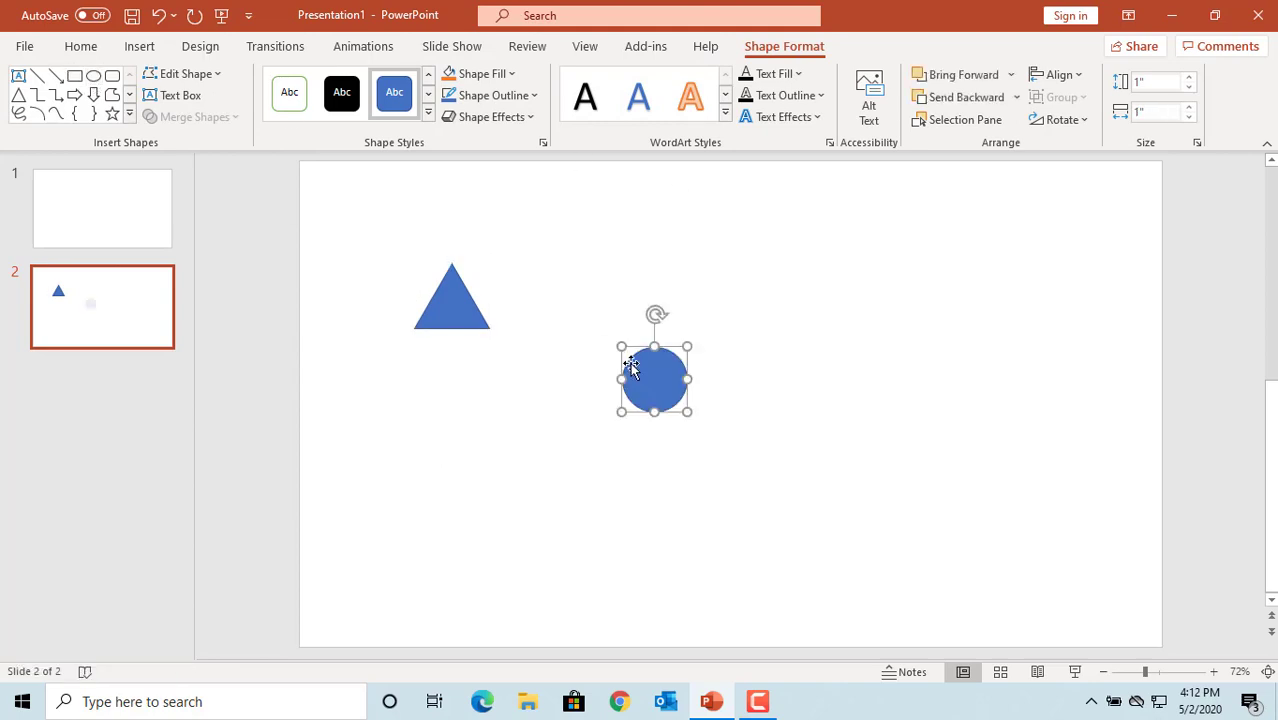
click(113, 84)
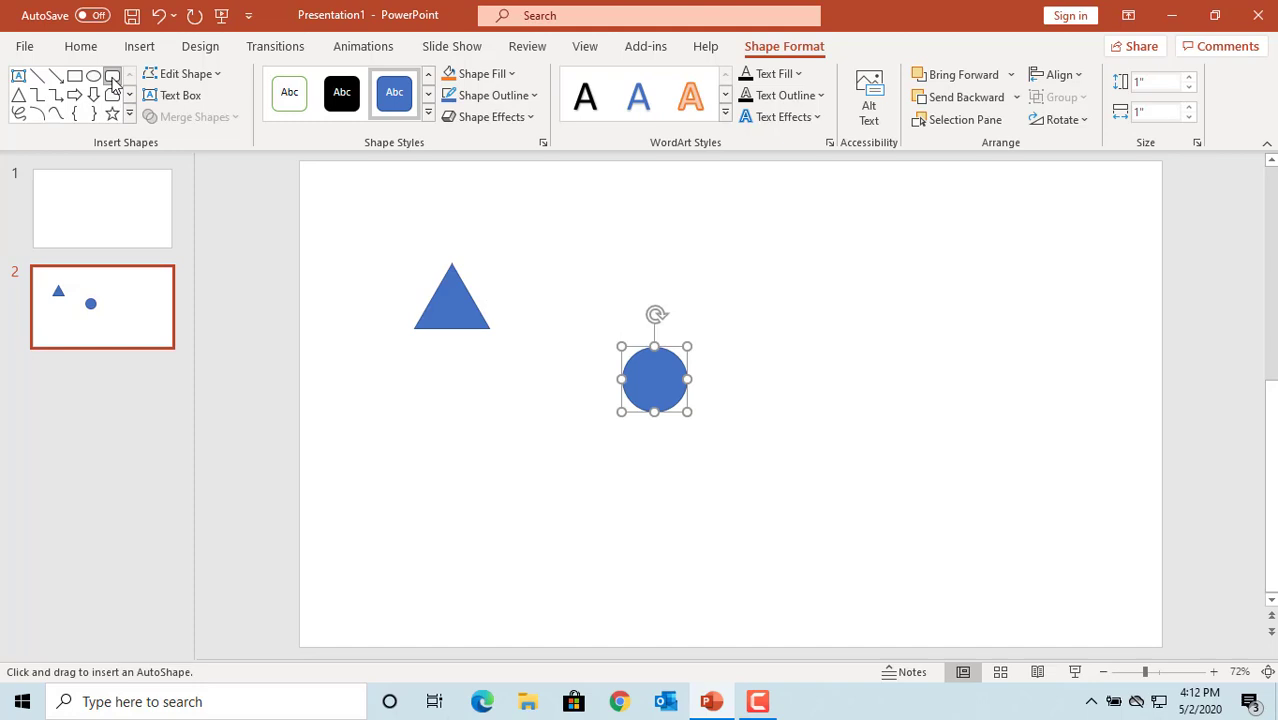
click(812, 432)
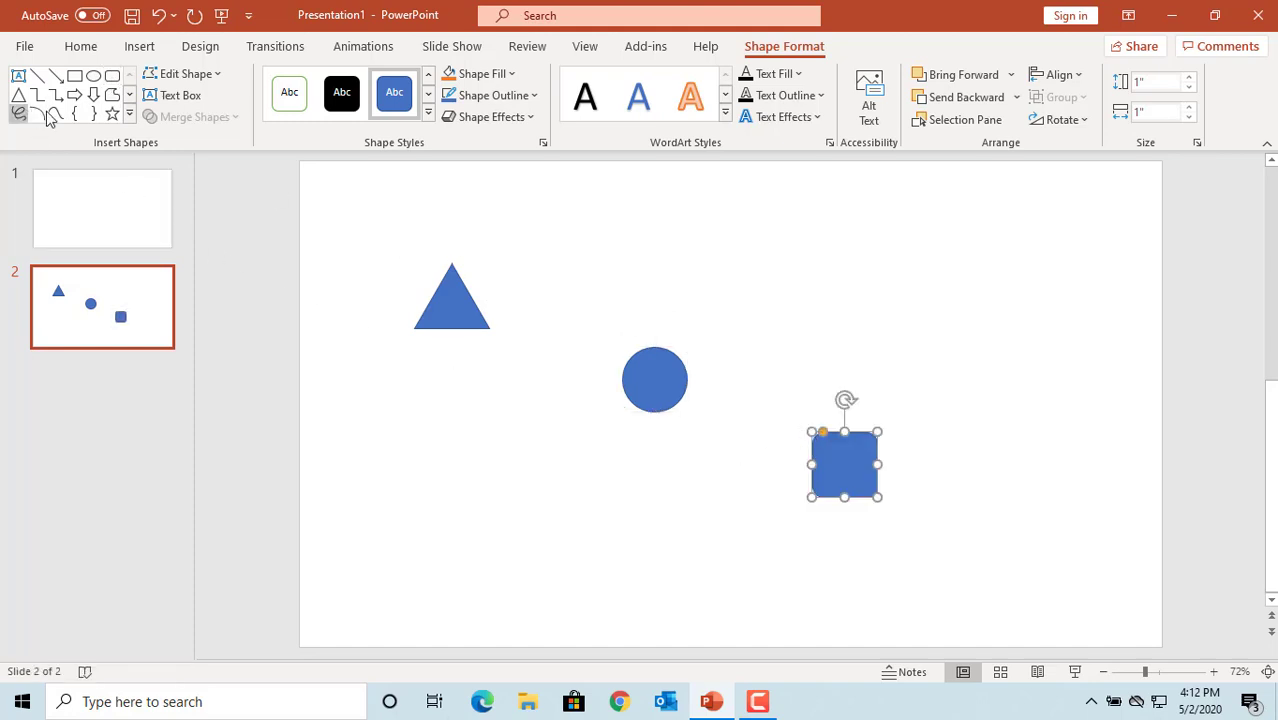
click(114, 114)
click(944, 360)
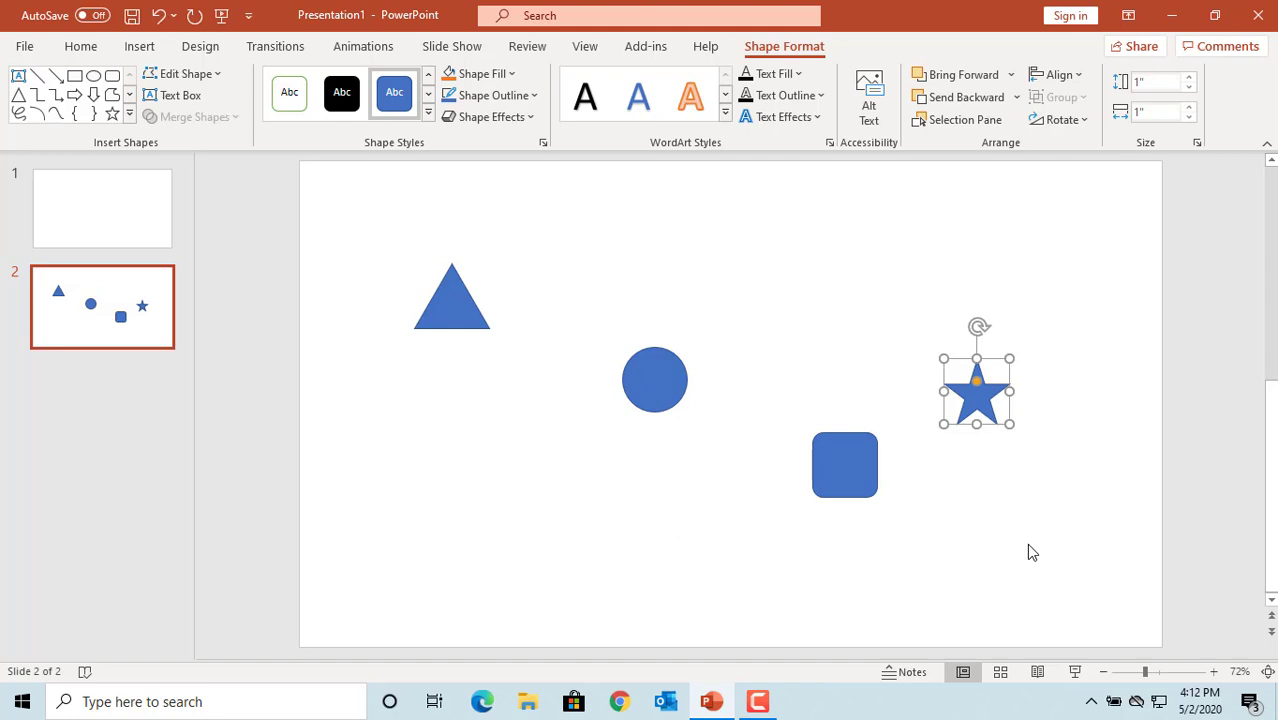
Step: Move the circle, rounded square and star up into a row beside the triangle
drag(656, 391, 581, 308)
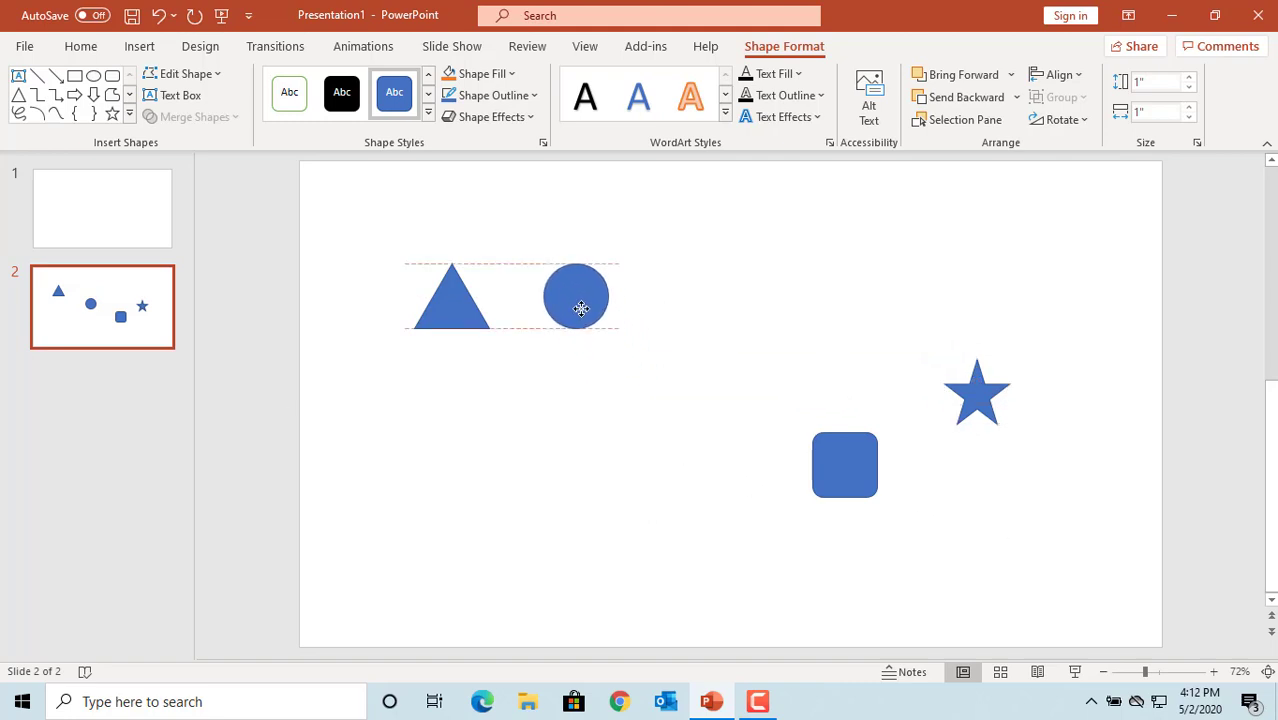
drag(847, 468, 710, 298)
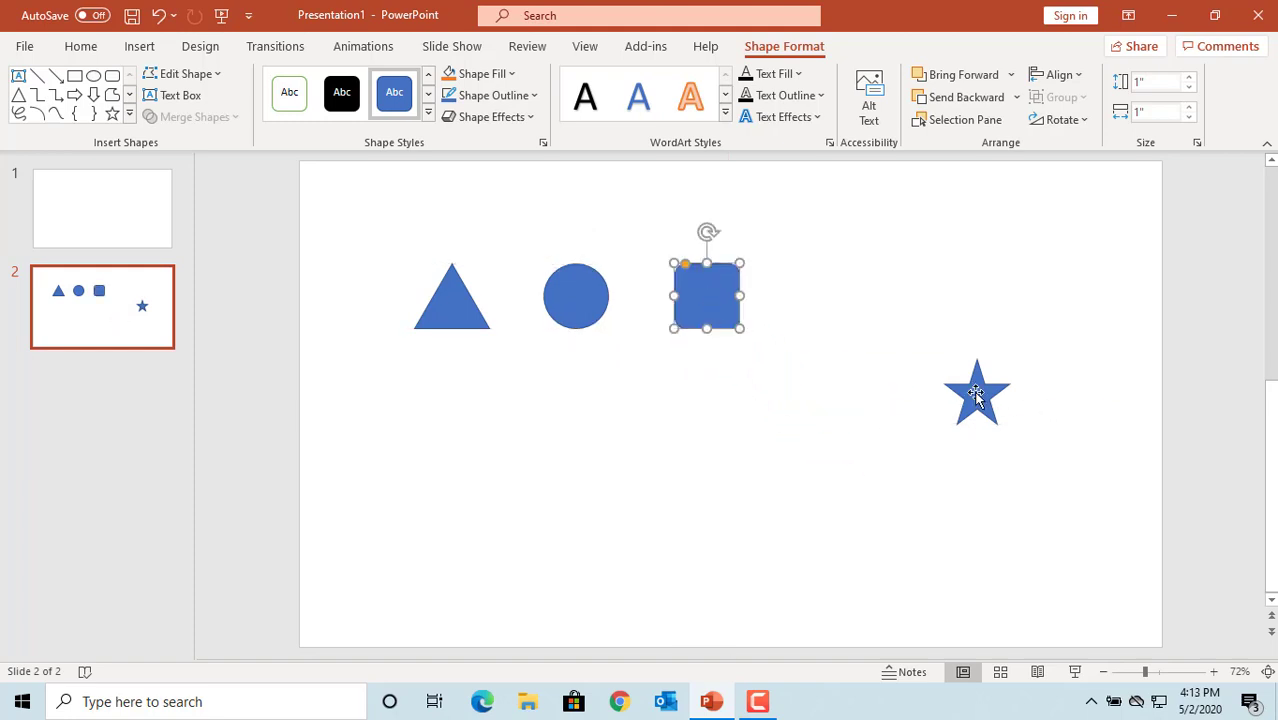
click(976, 395)
drag(976, 395, 840, 296)
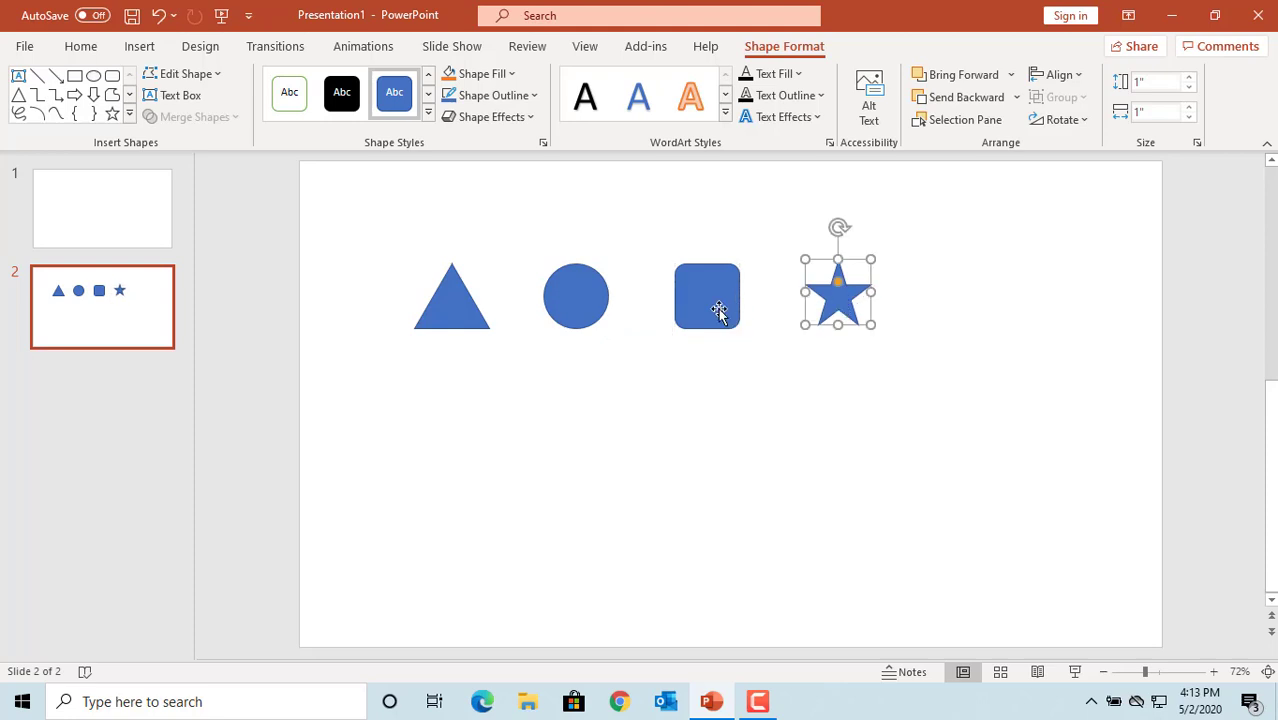
Step: Fine-tune each shape's position so all four line up, with the star closer to the square
drag(442, 311, 458, 311)
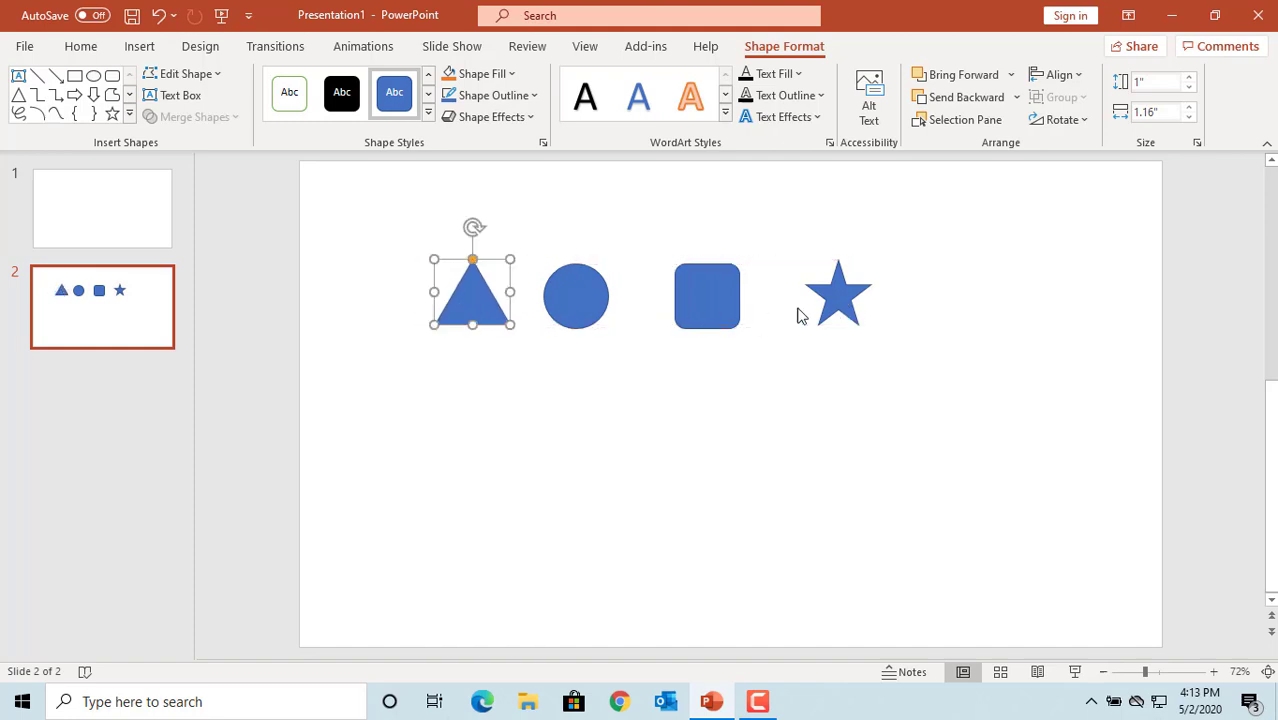
drag(568, 307, 572, 297)
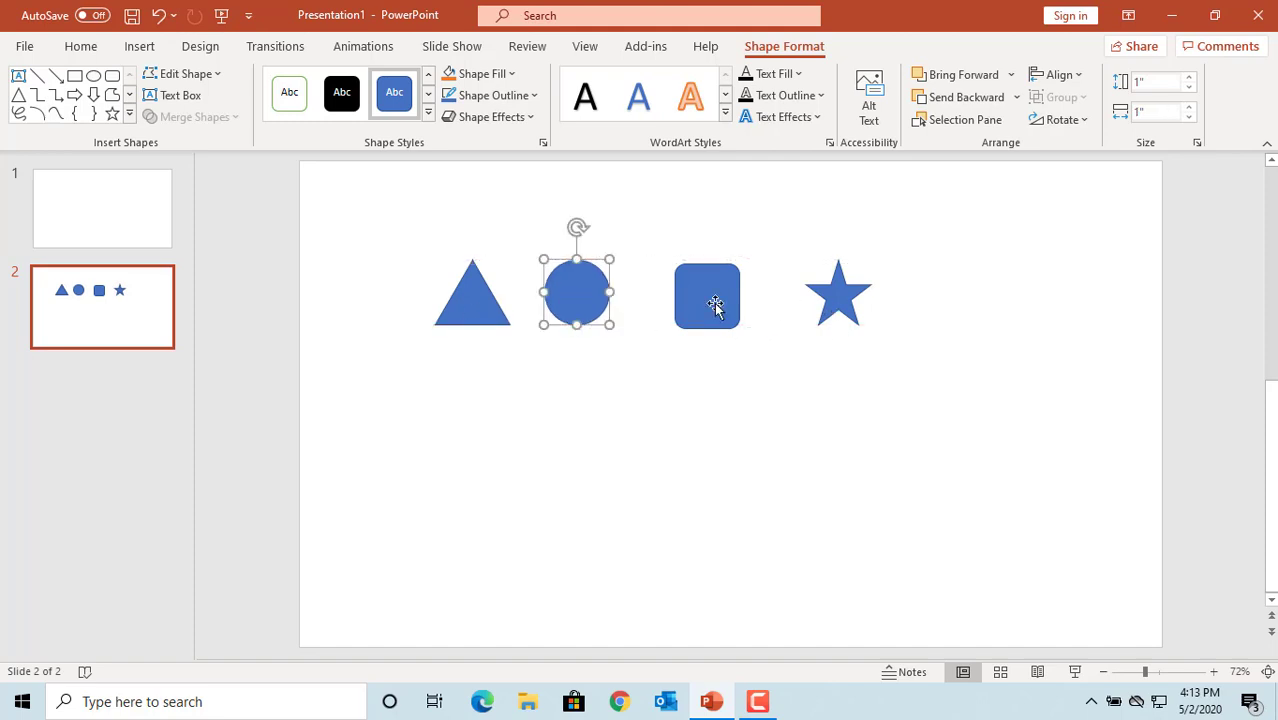
drag(715, 305, 685, 302)
drag(837, 294, 773, 296)
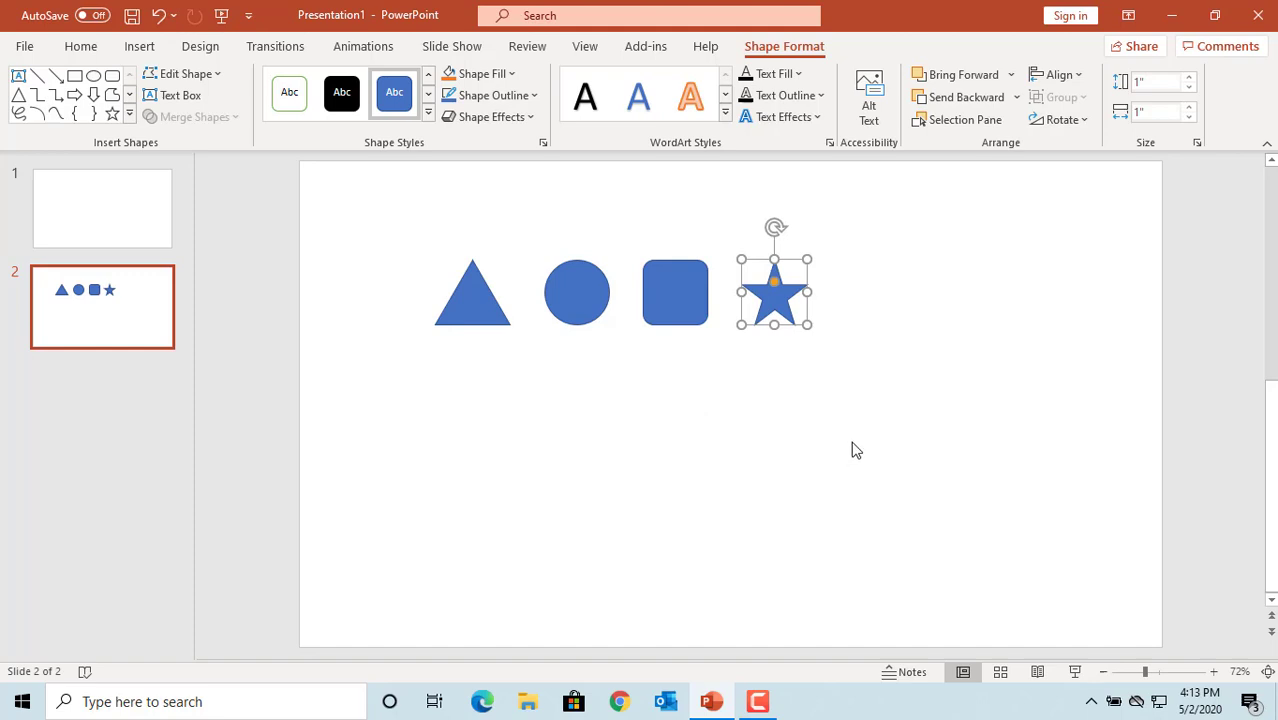
Step: Drag the triangle up and left, then nudge the circle slightly upward
click(471, 294)
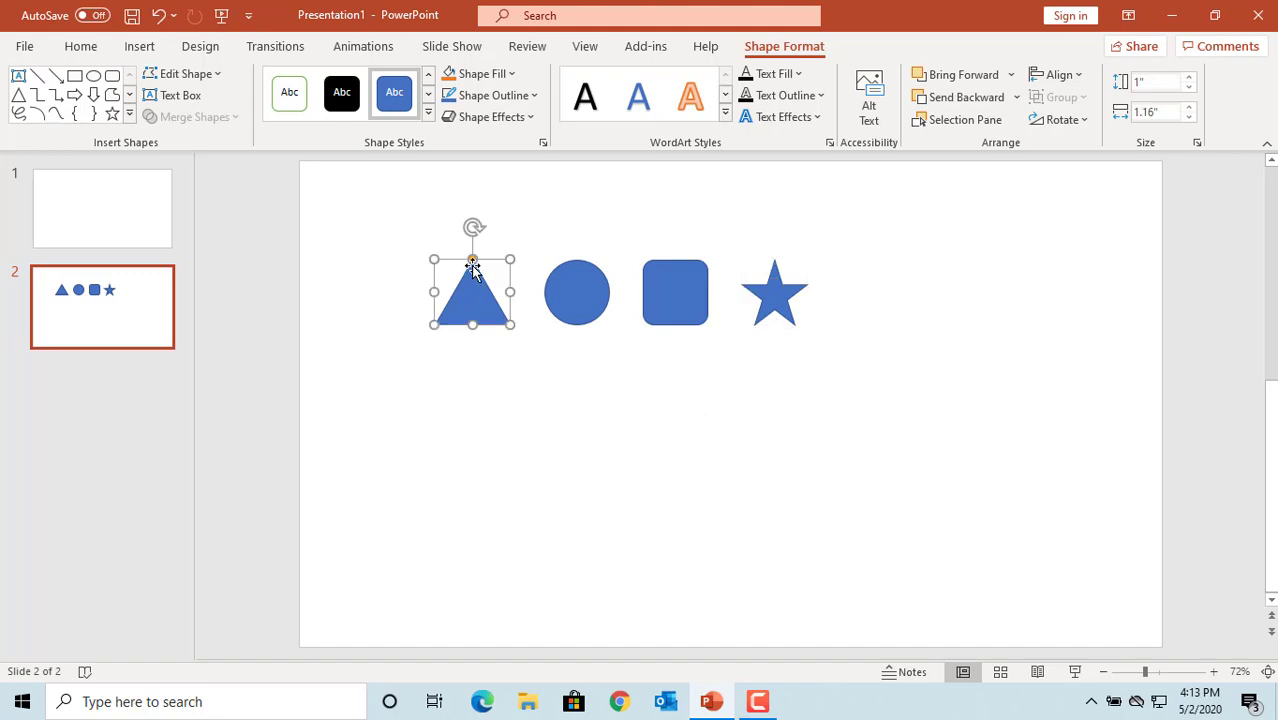
drag(473, 260, 357, 211)
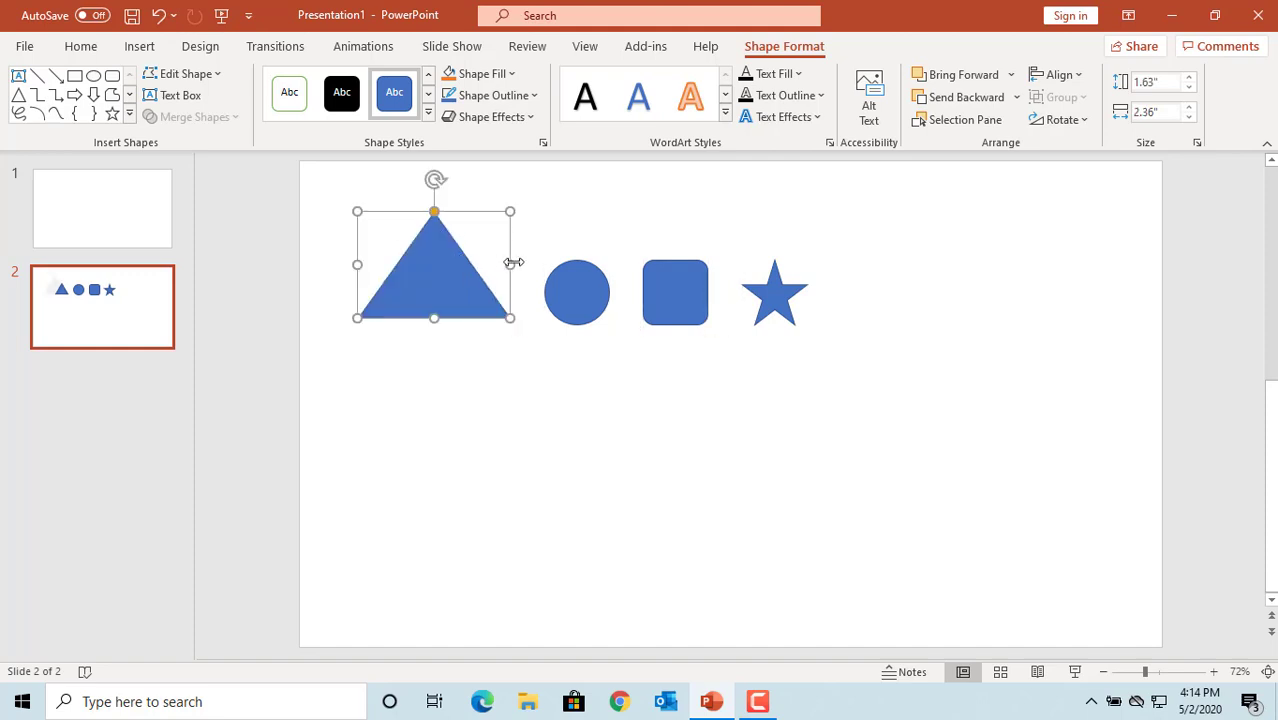
click(578, 265)
drag(578, 262, 578, 259)
Step: Make the rounded square 1.43" tall and widen the star to 1.73", shifting it right
click(672, 259)
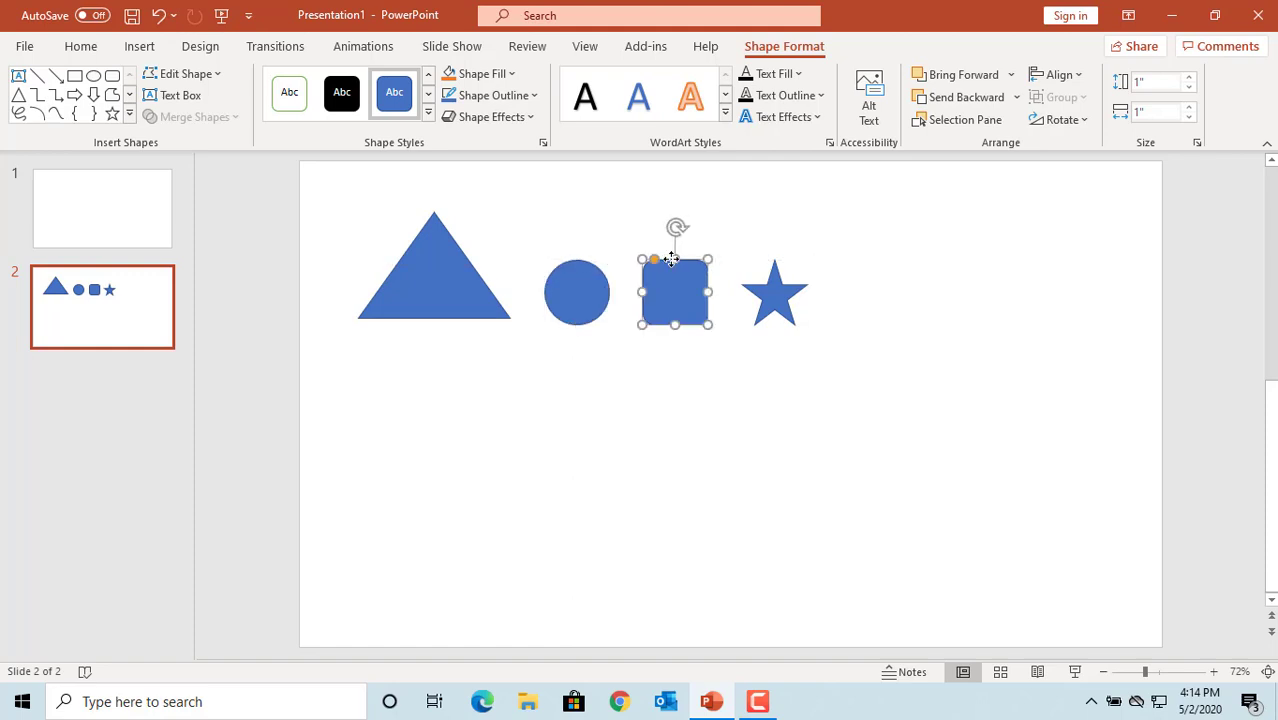
drag(672, 259, 678, 231)
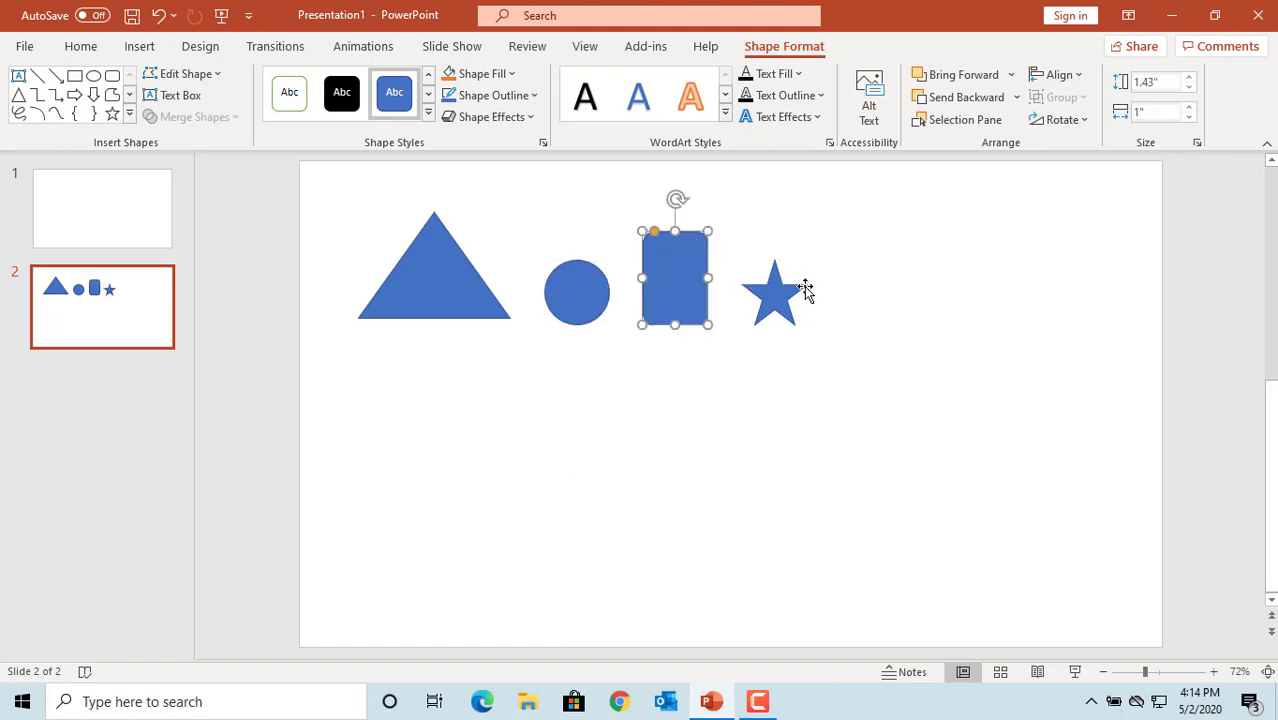
click(798, 287)
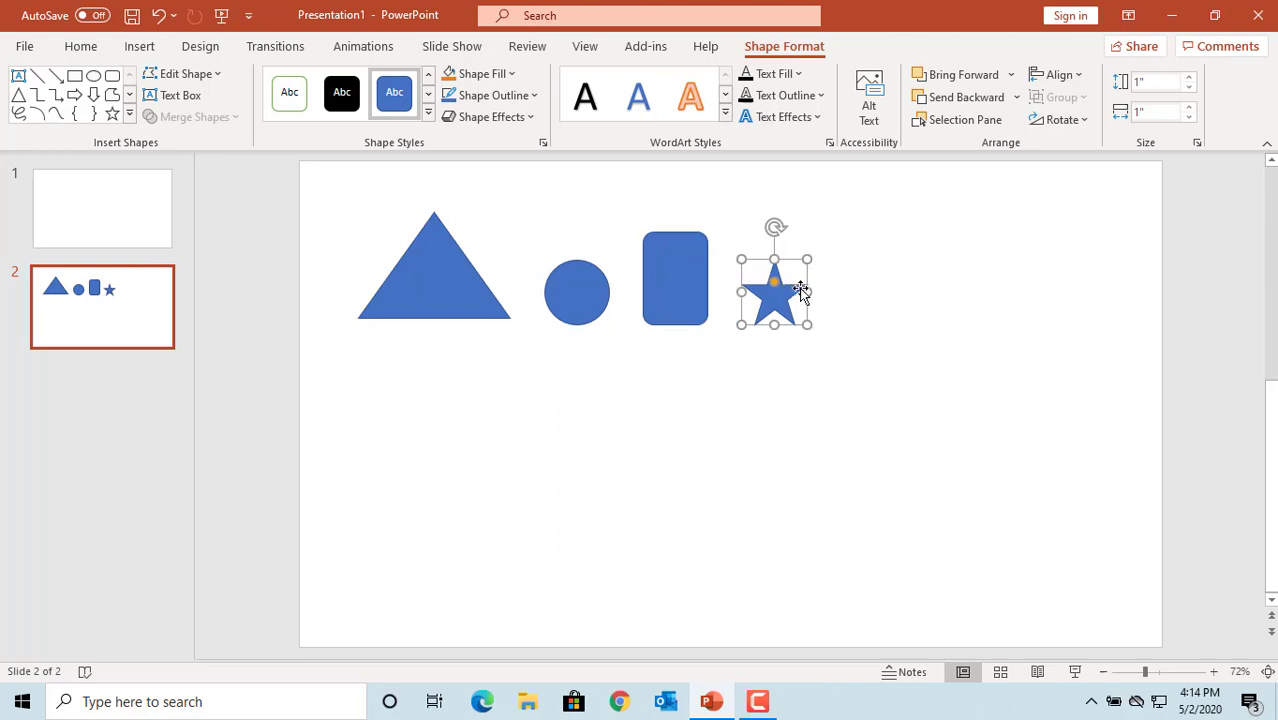
drag(800, 290, 880, 297)
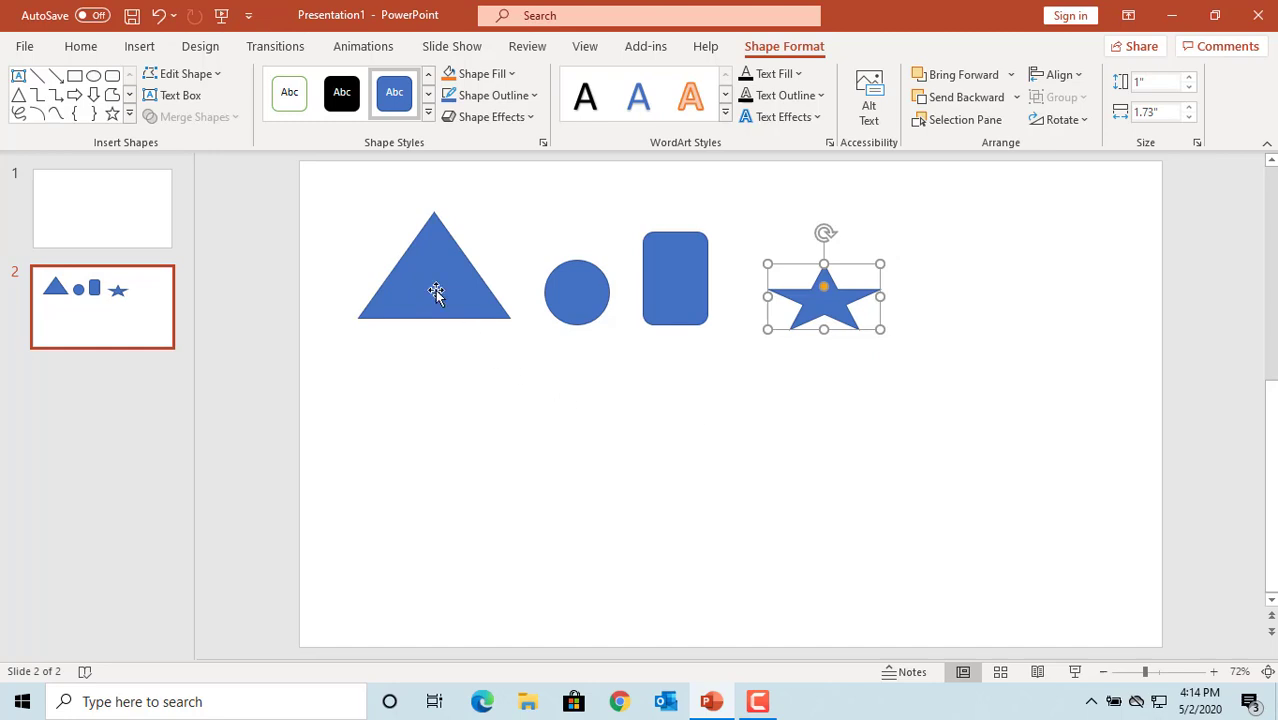
Step: Marquee-select the triangle, circle, rounded square and star together
click(344, 192)
drag(341, 180, 919, 377)
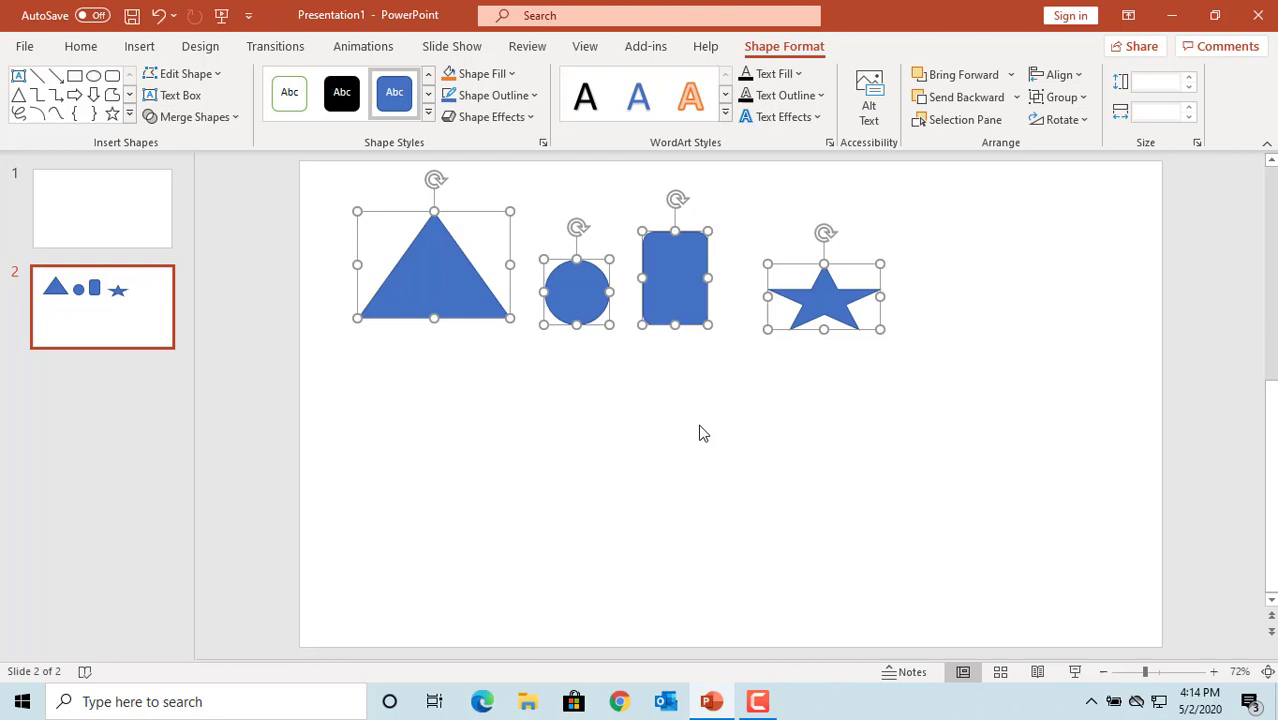
click(81, 47)
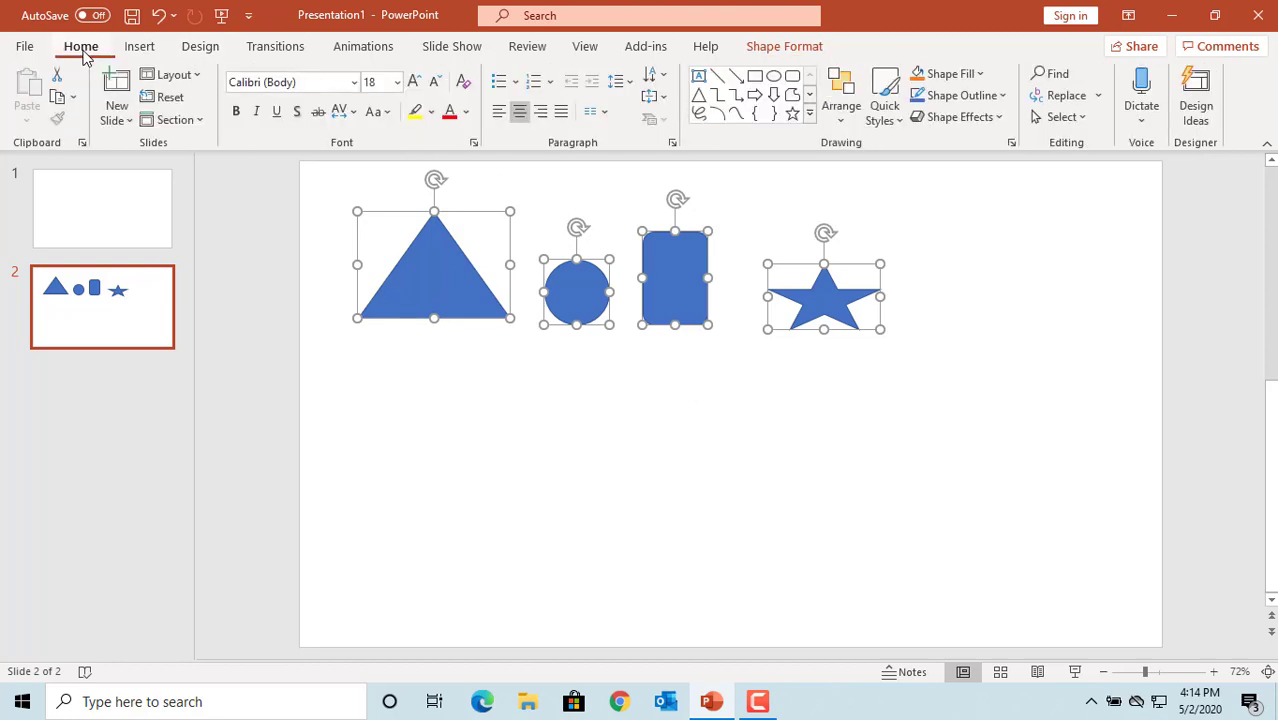
Step: Align the four shapes by their bottom edges, then by their top edges
click(844, 121)
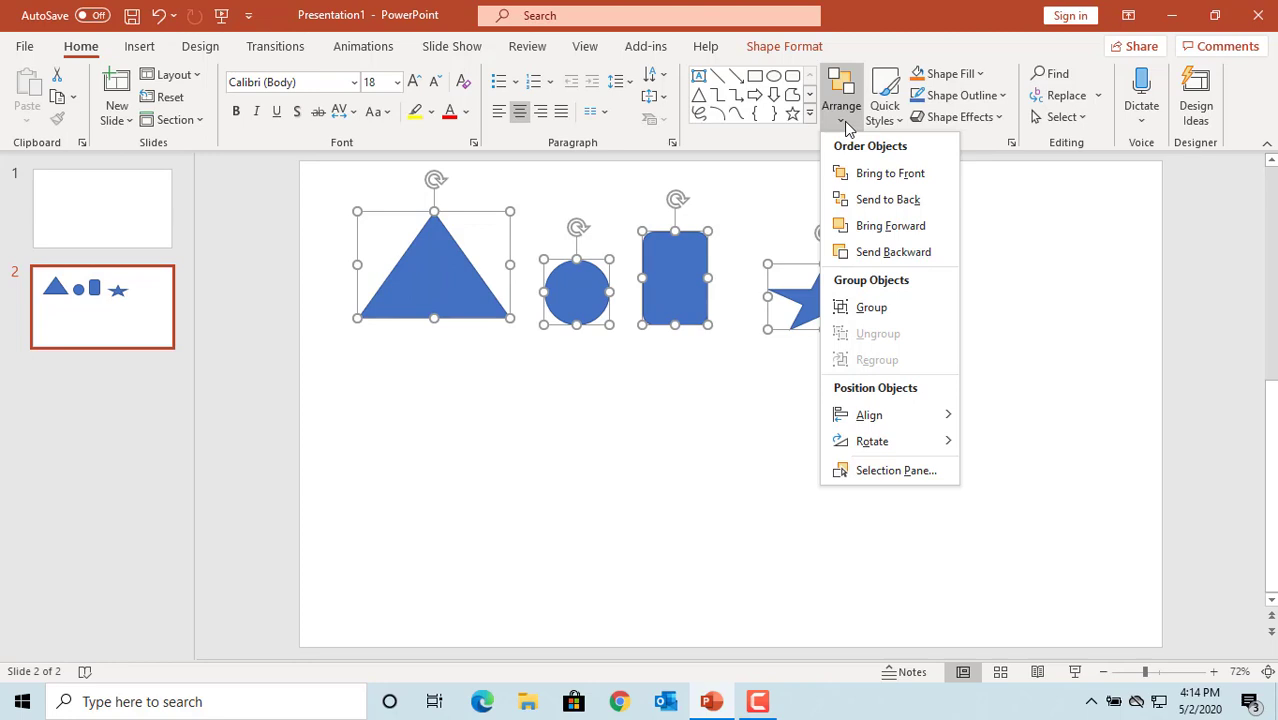
mouse_move(872, 422)
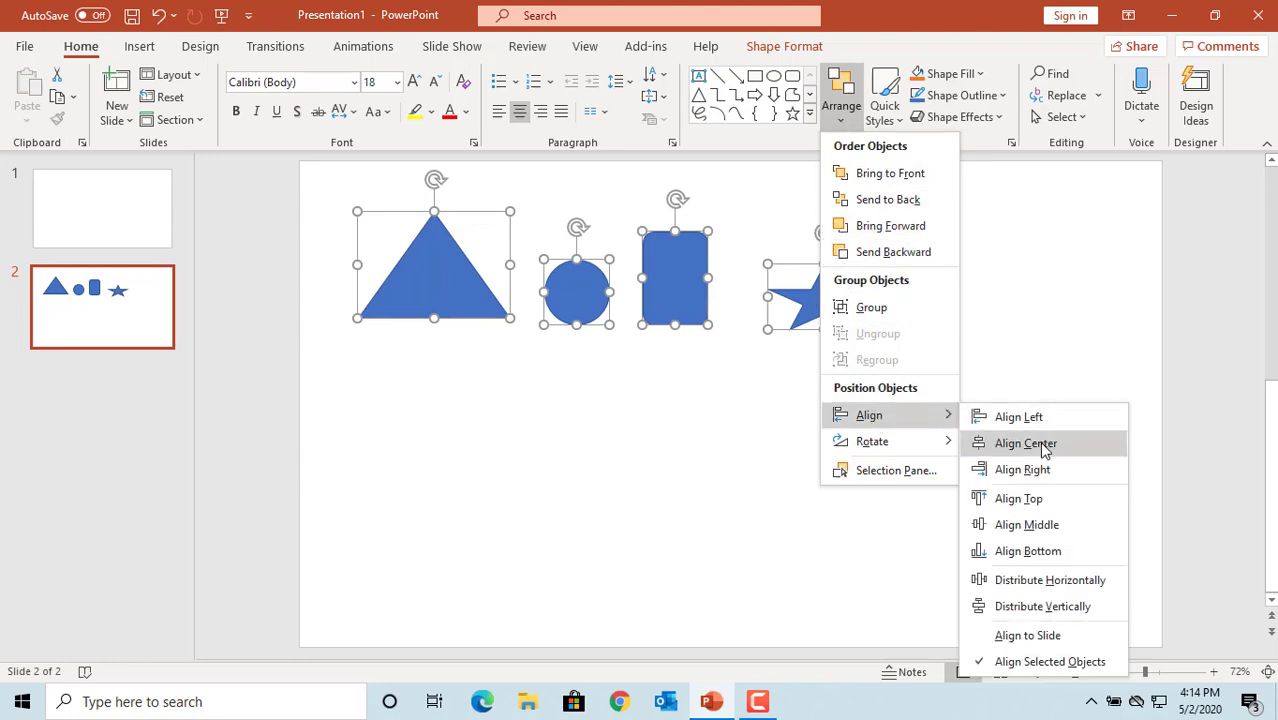
click(1036, 559)
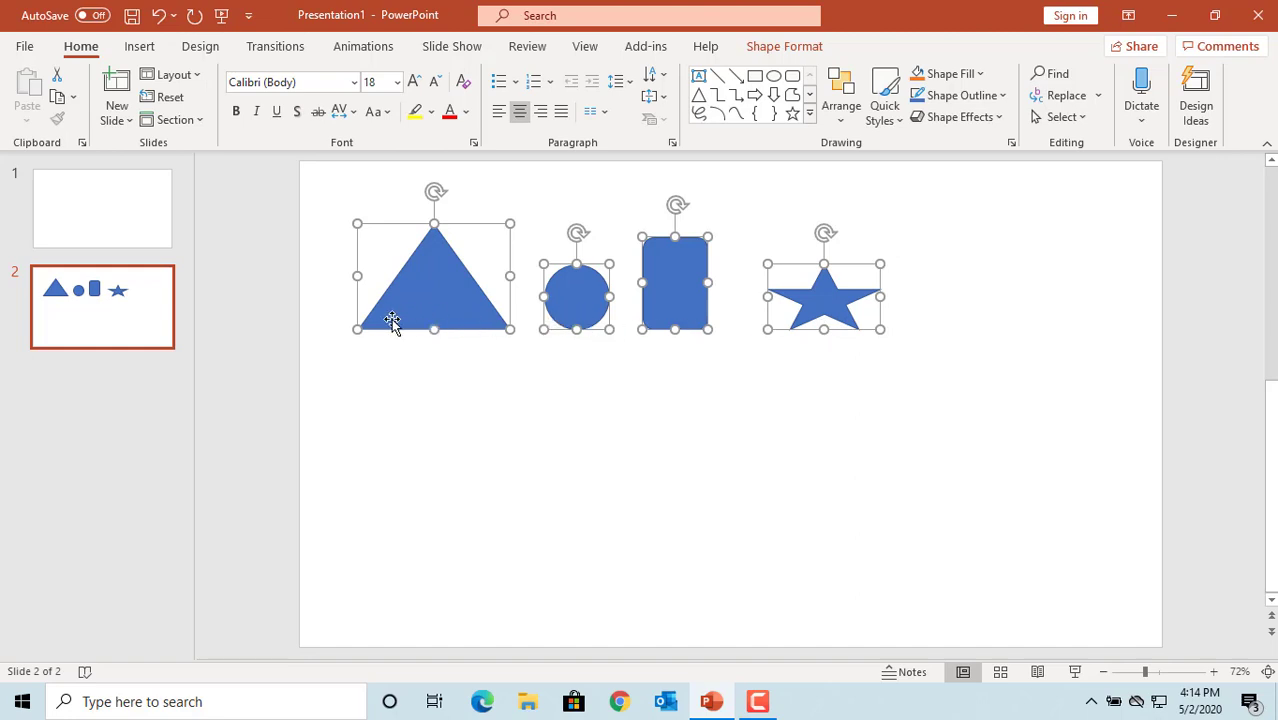
click(842, 124)
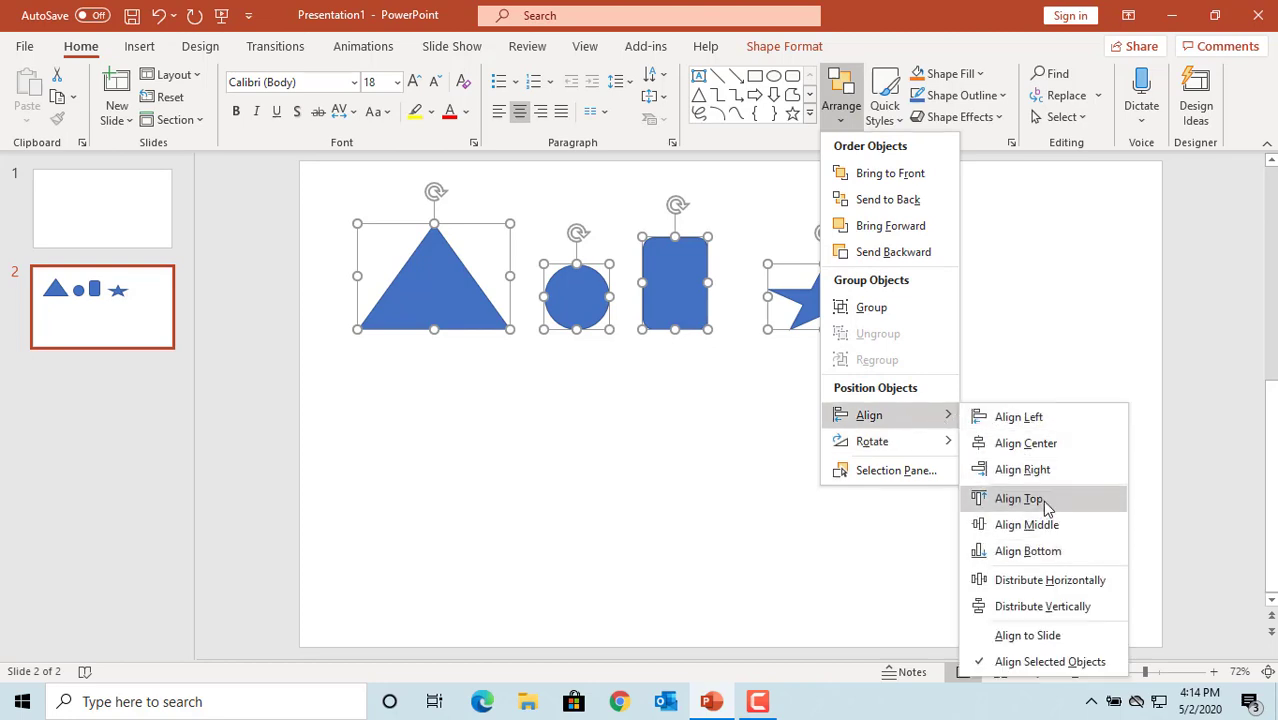
click(1045, 502)
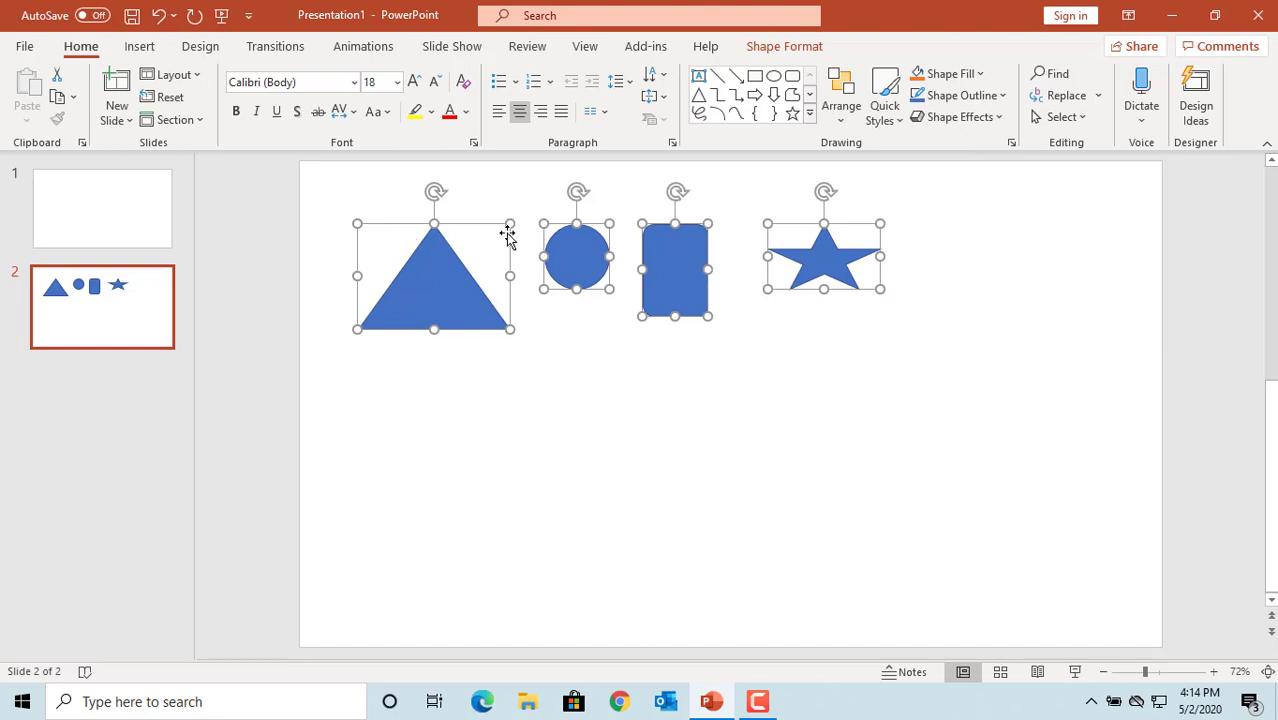
Step: Distribute the four shapes horizontally so the gaps between them are equal
click(840, 118)
mouse_move(880, 418)
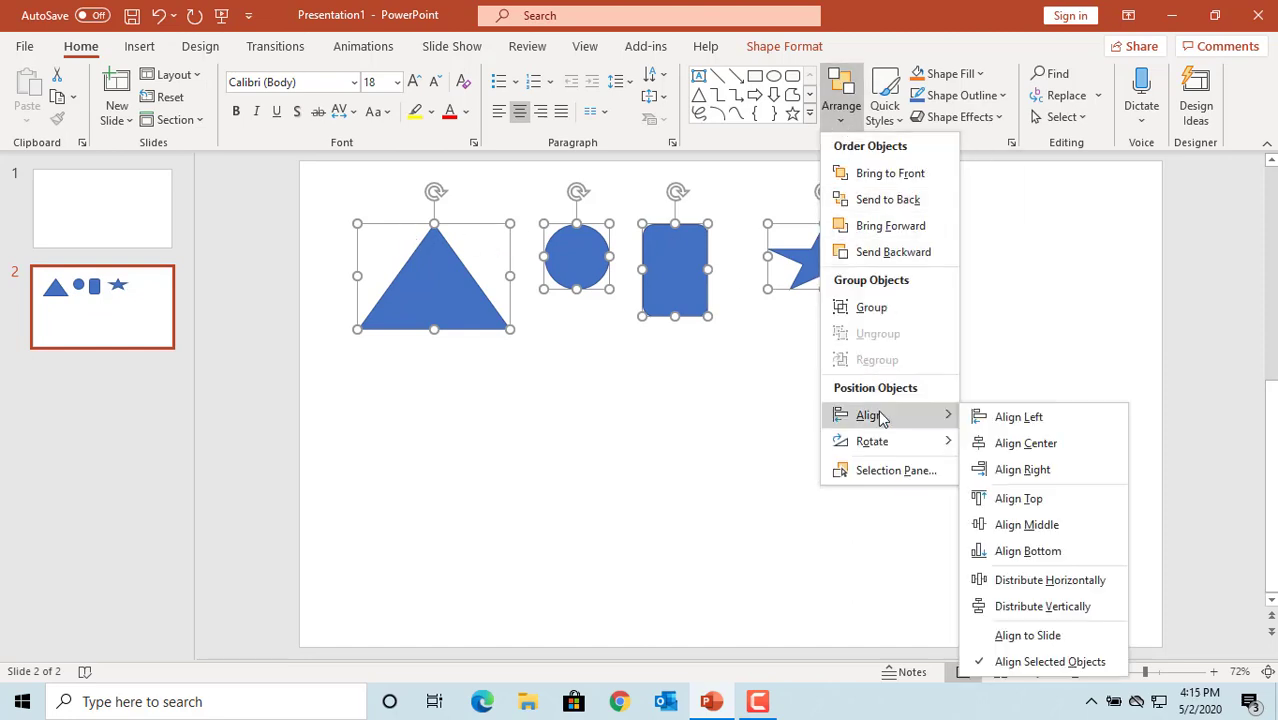
click(1049, 580)
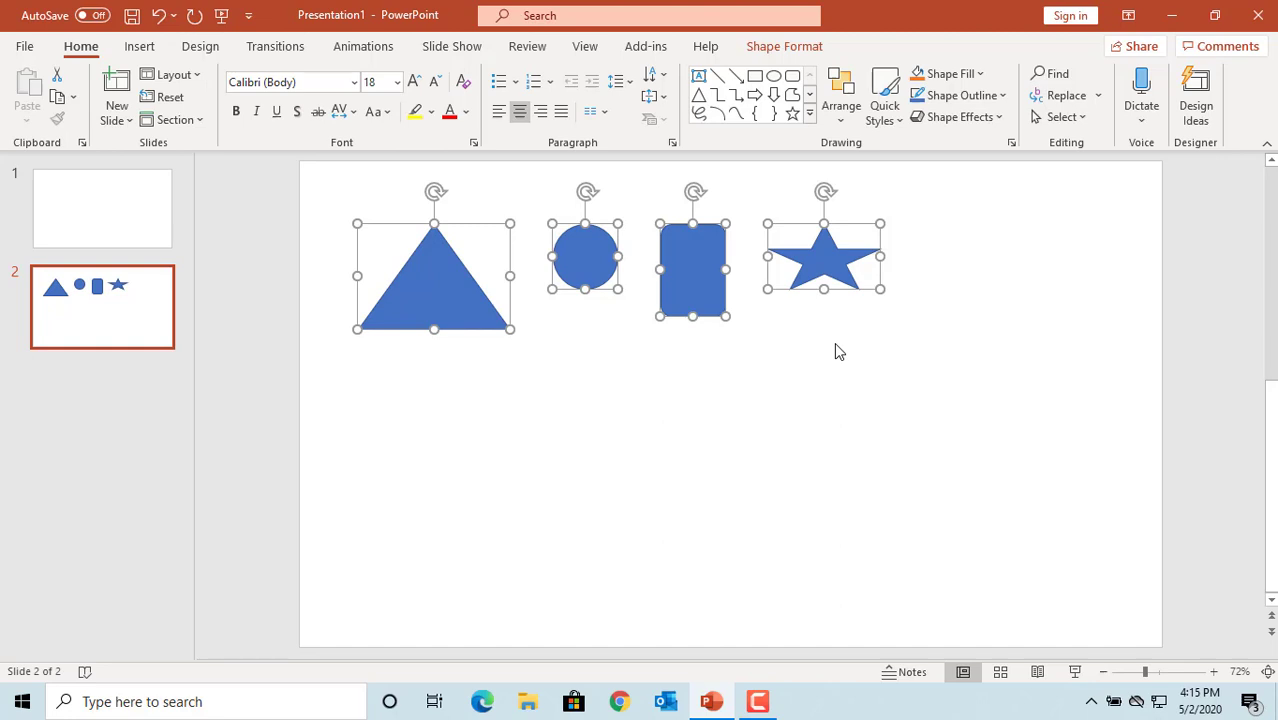
Step: Rotate all four selected shapes together by 90° using Arrange > Rotate
click(842, 110)
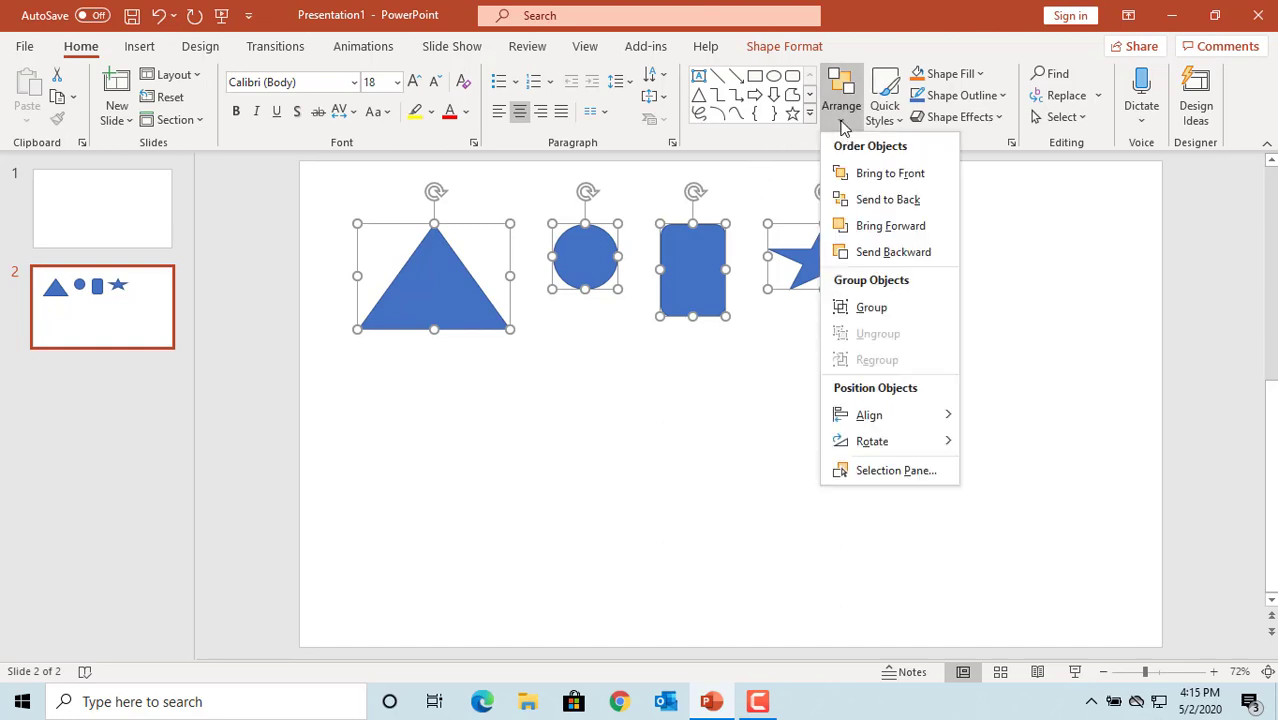
mouse_move(877, 443)
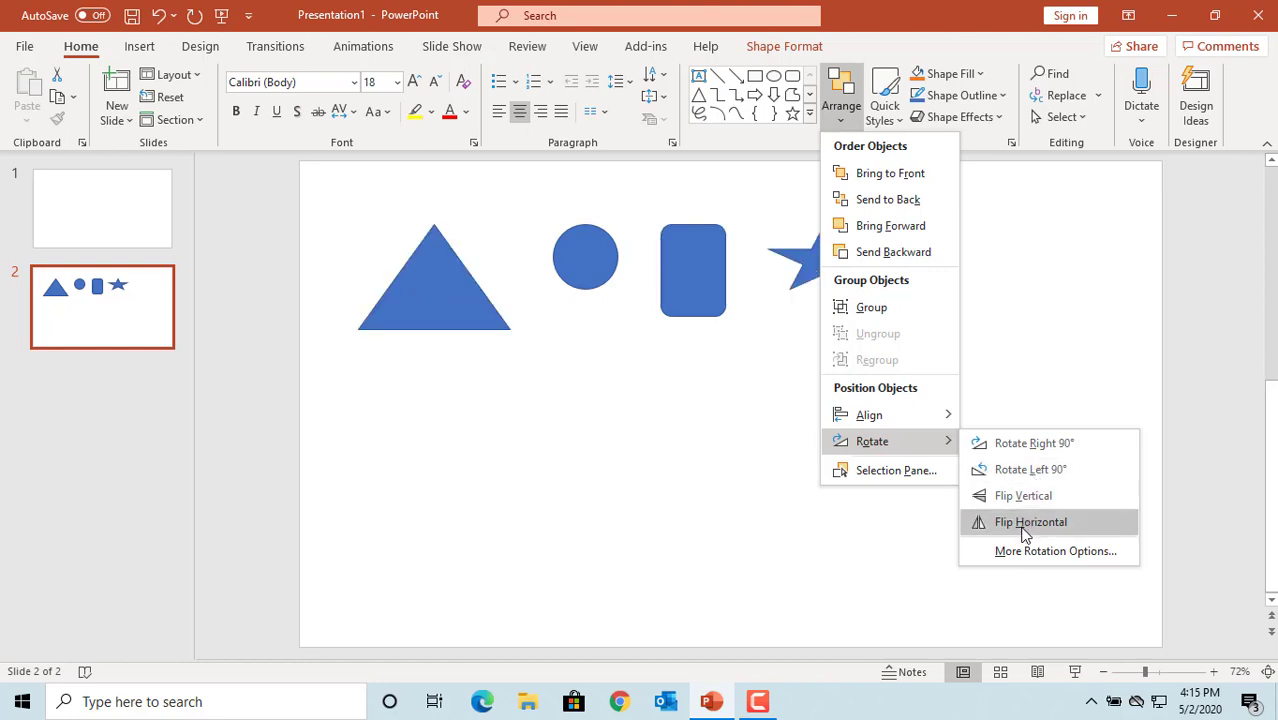
click(1020, 469)
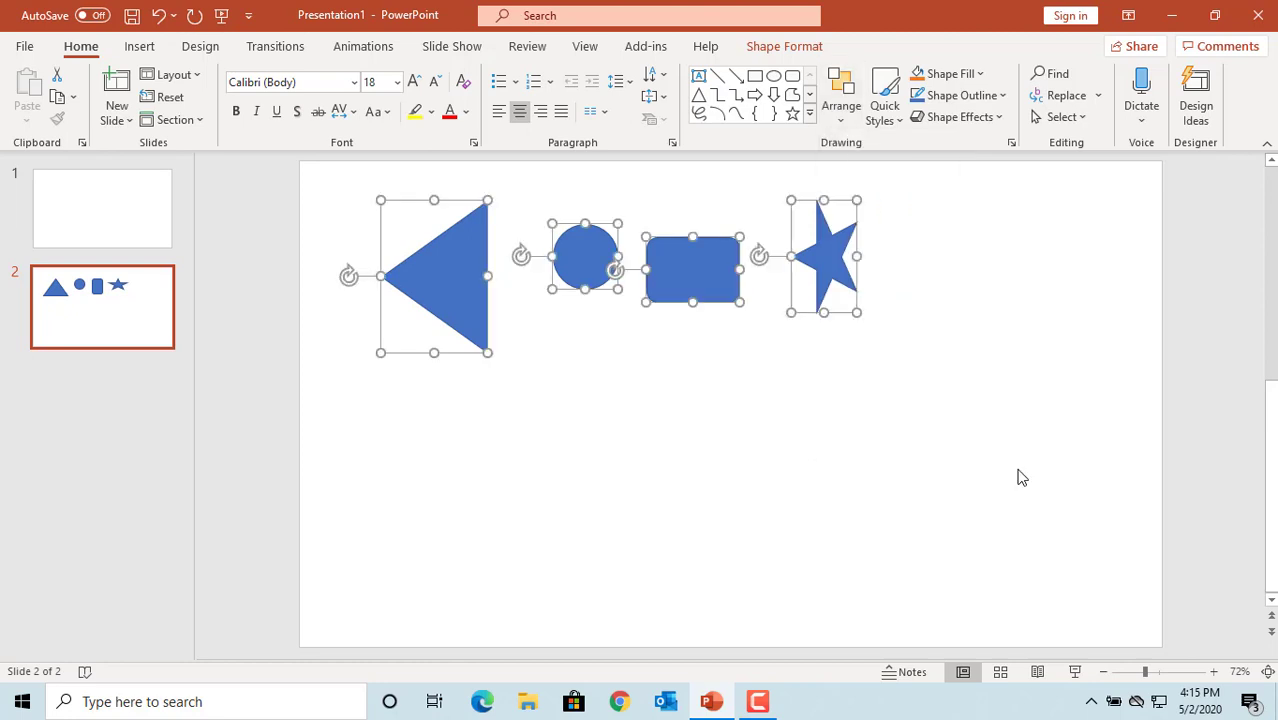